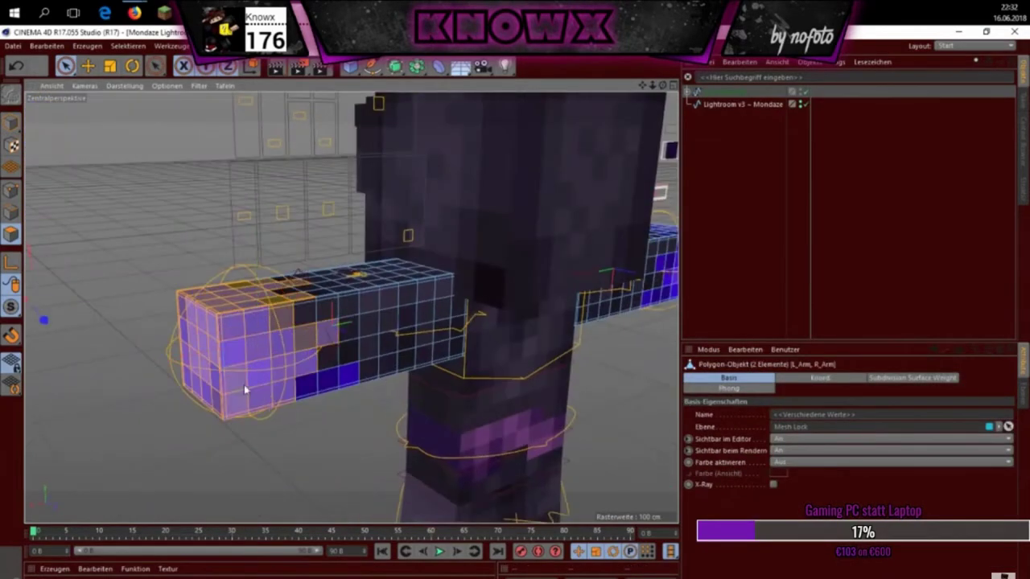
Orbit the viewport from a top-down view of the arm to a front view of the whole character.
{"action": "left_click_drag", "start_coordinate": [244, 385], "coordinate": [316, 296]}
{"action": "left_click_drag", "start_coordinate": [667, 84], "coordinate": [453, 174]}
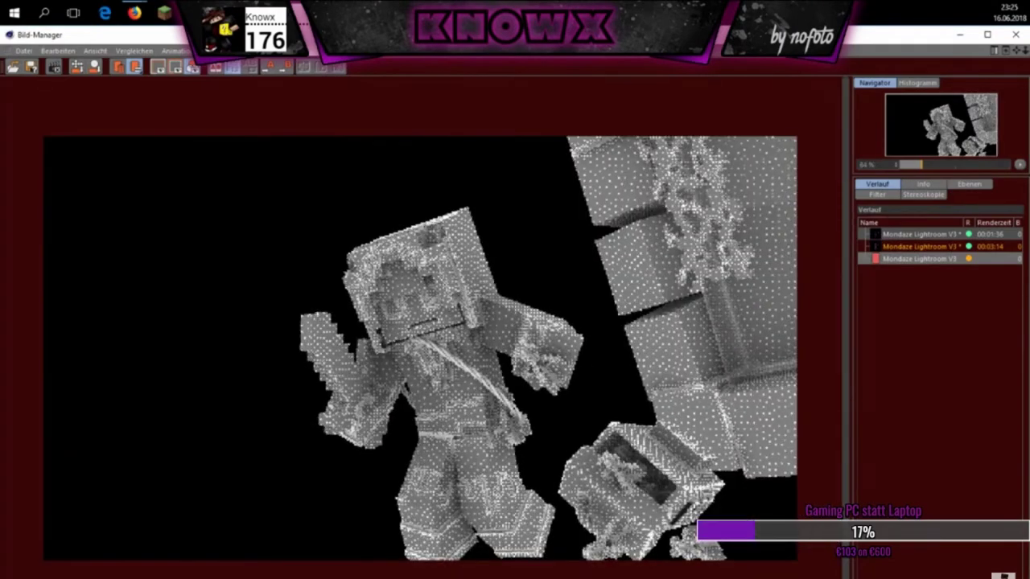
Leave the Picture Viewer render and switch to the other program with Alt+Tab.
{"action": "key", "text": "alt+Tab"}
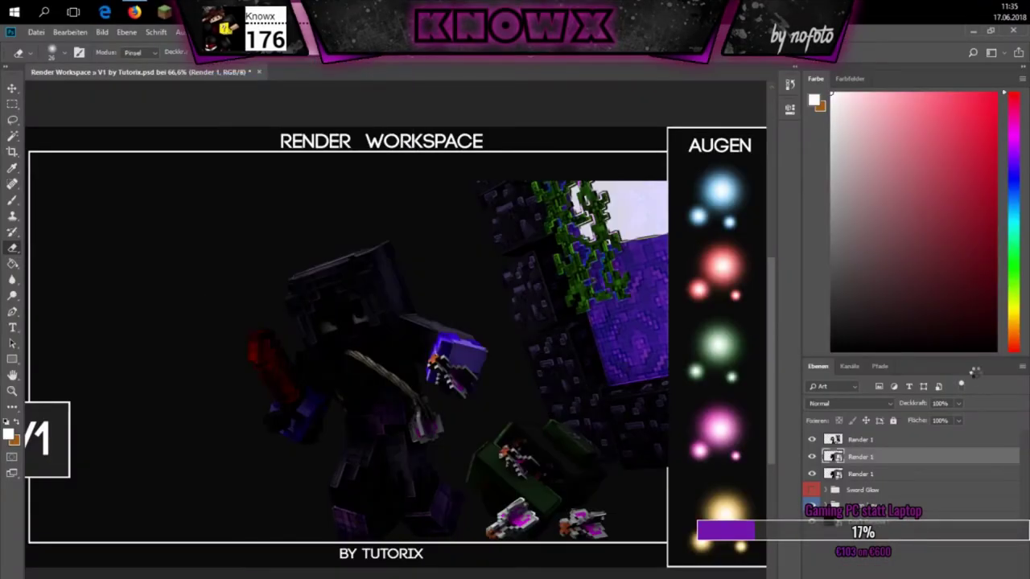
Blend the Render 1 copy as Farbig abwedeln and erase its overbright glow on the portal blocks.
{"action": "left_click", "coordinate": [849, 403]}
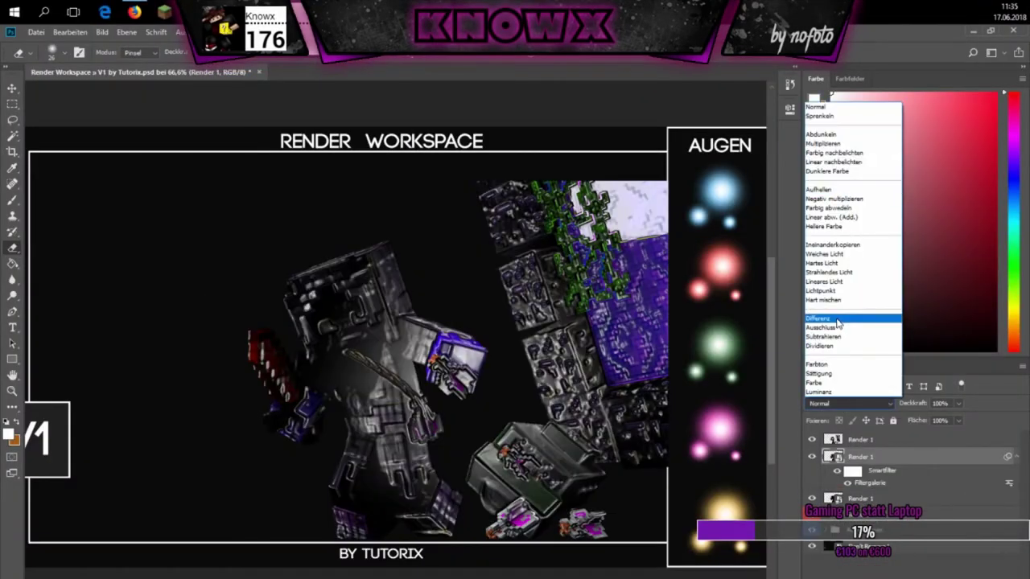
{"action": "left_click", "coordinate": [839, 318]}
{"action": "scroll", "coordinate": [839, 406], "scroll_direction": "up", "scroll_amount": 3}
{"action": "scroll", "coordinate": [839, 404], "scroll_direction": "down", "scroll_amount": 1}
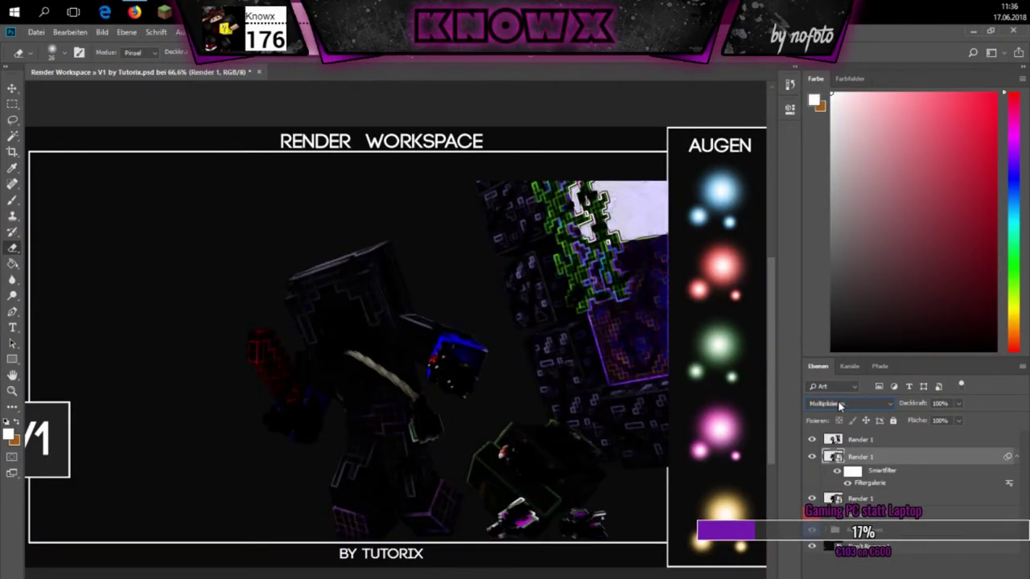
{"action": "scroll", "coordinate": [839, 405], "scroll_direction": "down", "scroll_amount": 2}
{"action": "scroll", "coordinate": [839, 405], "scroll_direction": "down", "scroll_amount": 1}
{"action": "scroll", "coordinate": [839, 405], "scroll_direction": "down", "scroll_amount": 1}
{"action": "scroll", "coordinate": [837, 401], "scroll_direction": "up", "scroll_amount": 1}
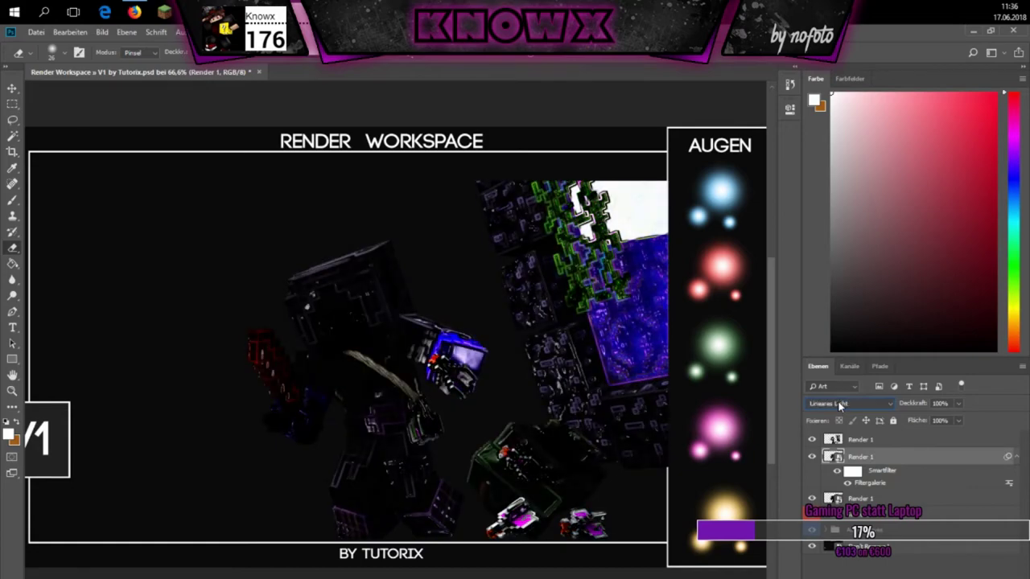
{"action": "scroll", "coordinate": [838, 401], "scroll_direction": "up", "scroll_amount": 1}
{"action": "scroll", "coordinate": [837, 400], "scroll_direction": "up", "scroll_amount": 1}
{"action": "scroll", "coordinate": [838, 400], "scroll_direction": "up", "scroll_amount": 1}
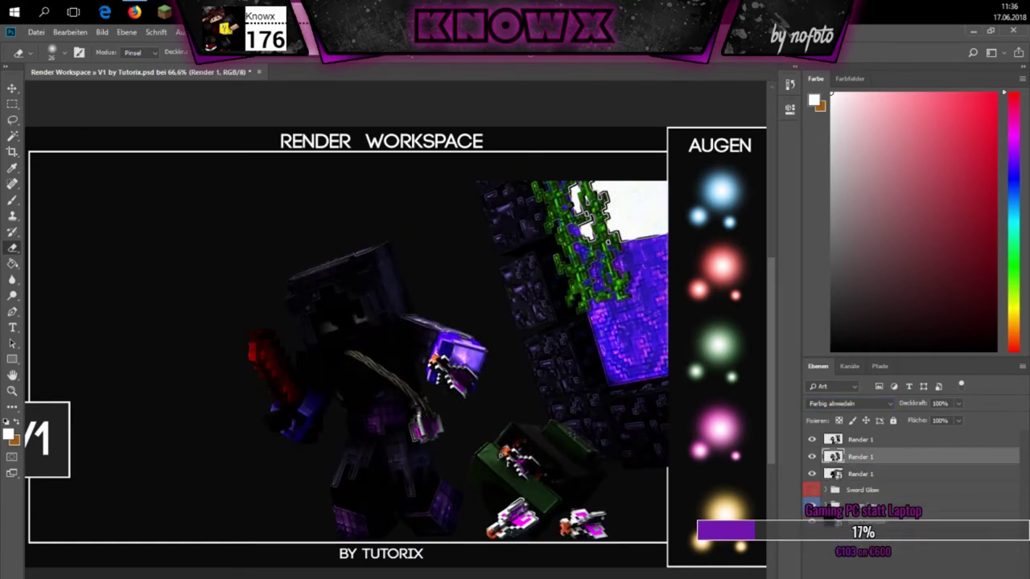
{"action": "left_click_drag", "start_coordinate": [582, 461], "coordinate": [648, 355]}
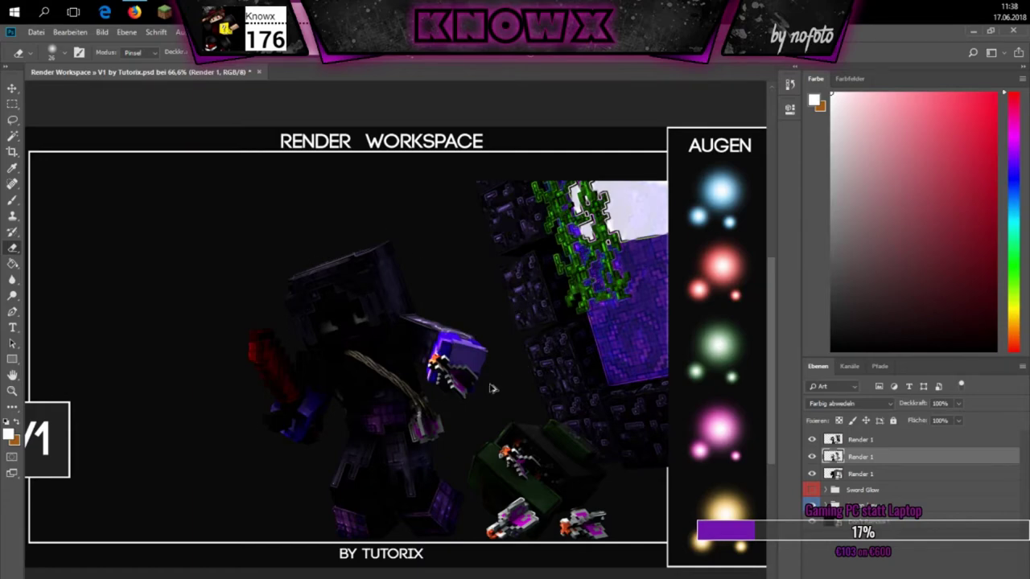
Brush white highlight strokes over the character on a new layer blended as Ineinanderkopieren.
{"action": "key", "text": "ctrl+shift+alt+n"}
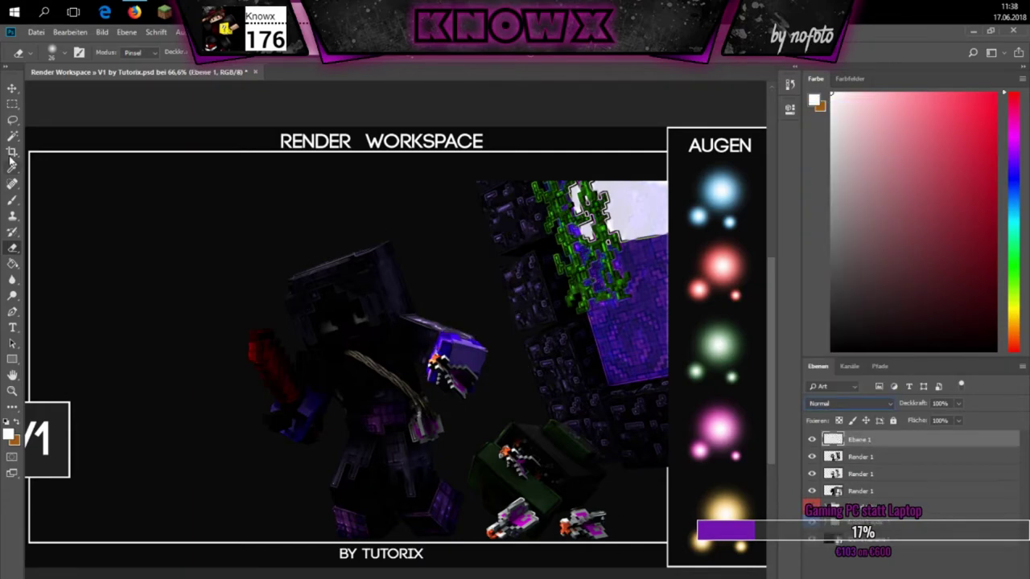
{"action": "key", "text": "b"}
{"action": "left_click", "coordinate": [52, 52]}
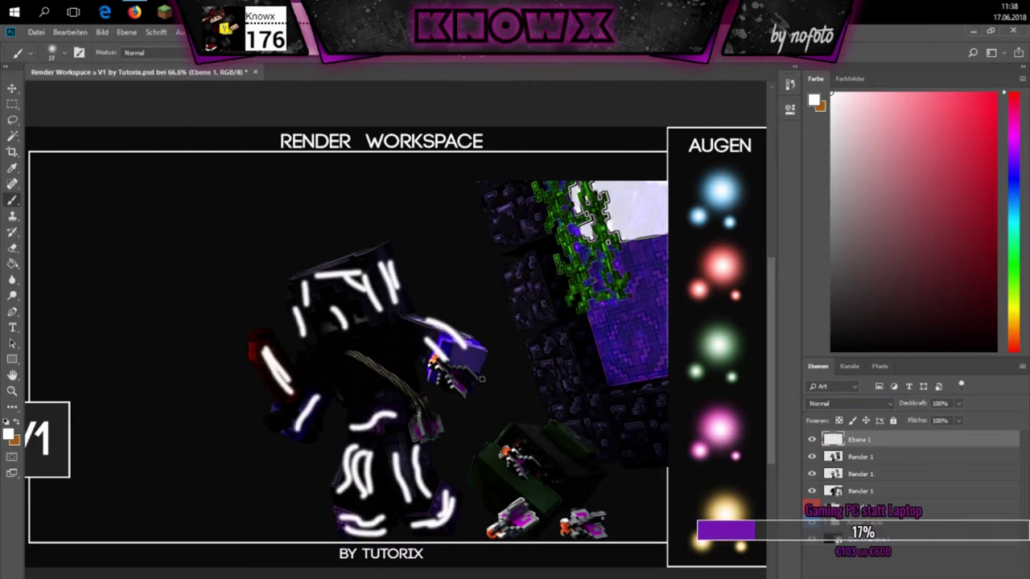
{"action": "left_click", "coordinate": [849, 403]}
{"action": "left_click", "coordinate": [839, 338]}
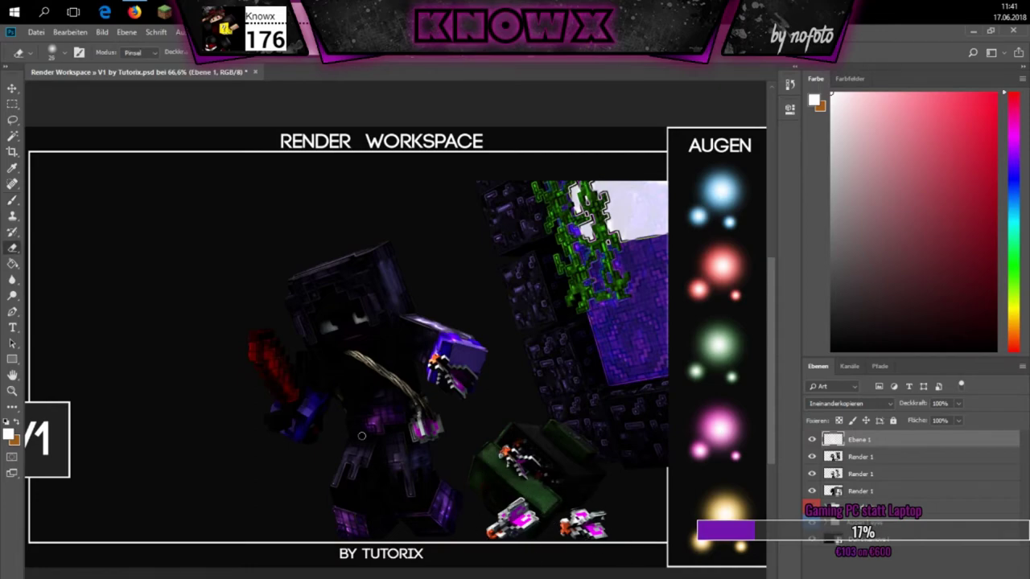
Sample a dark purple from the image and enlarge the brush for a soft head glow.
{"action": "left_click", "coordinate": [12, 167]}
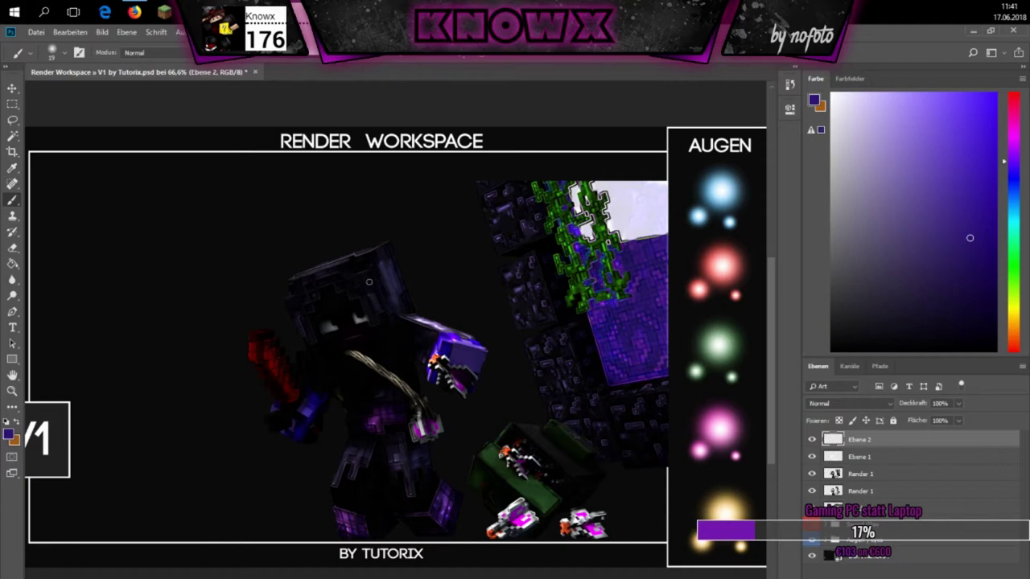
{"action": "key", "text": "bracketright"}
{"action": "key", "text": "bracketright"}
{"action": "key", "text": "bracketright"}
{"action": "scroll", "coordinate": [834, 404], "scroll_direction": "down", "scroll_amount": 1}
{"action": "scroll", "coordinate": [830, 404], "scroll_direction": "down", "scroll_amount": 2}
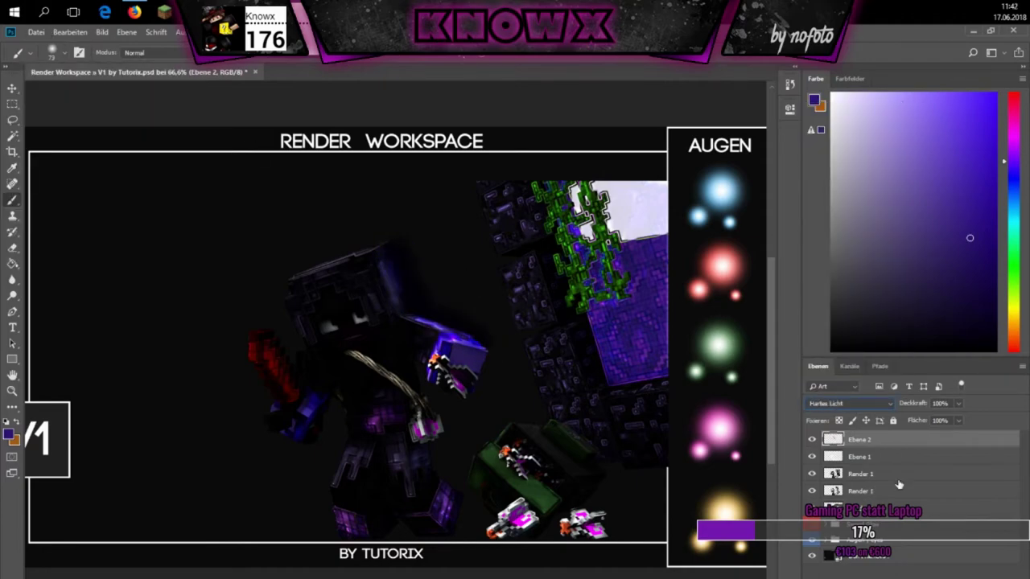
Set the Ebene 2 glow layer's blend mode to Weiches Licht, then bring up Firefox.
{"action": "right_click", "coordinate": [877, 443]}
{"action": "key", "text": "Escape"}
{"action": "scroll", "coordinate": [347, 170], "scroll_direction": "down", "scroll_amount": 2}
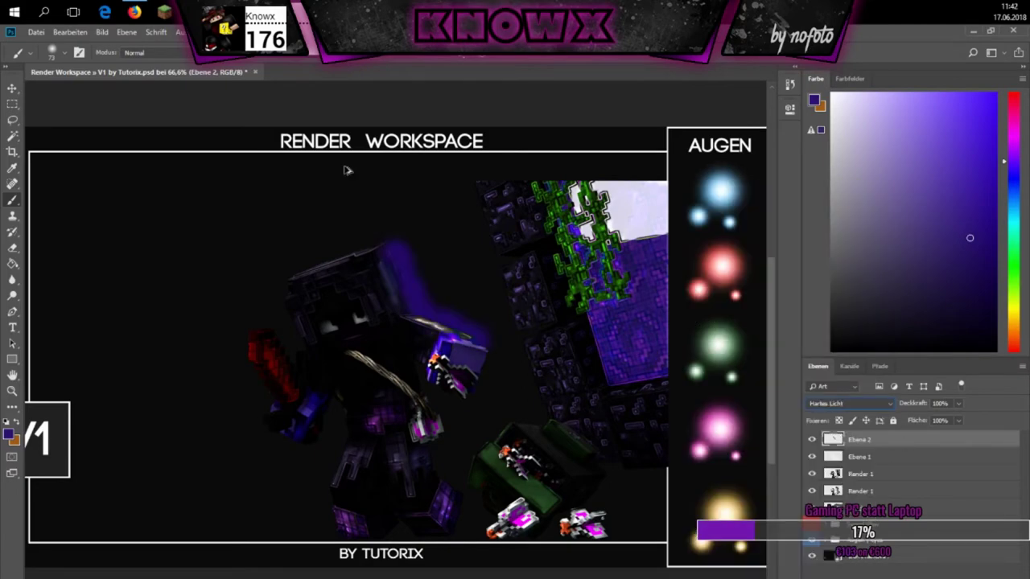
{"action": "scroll", "coordinate": [346, 169], "scroll_direction": "down", "scroll_amount": 5}
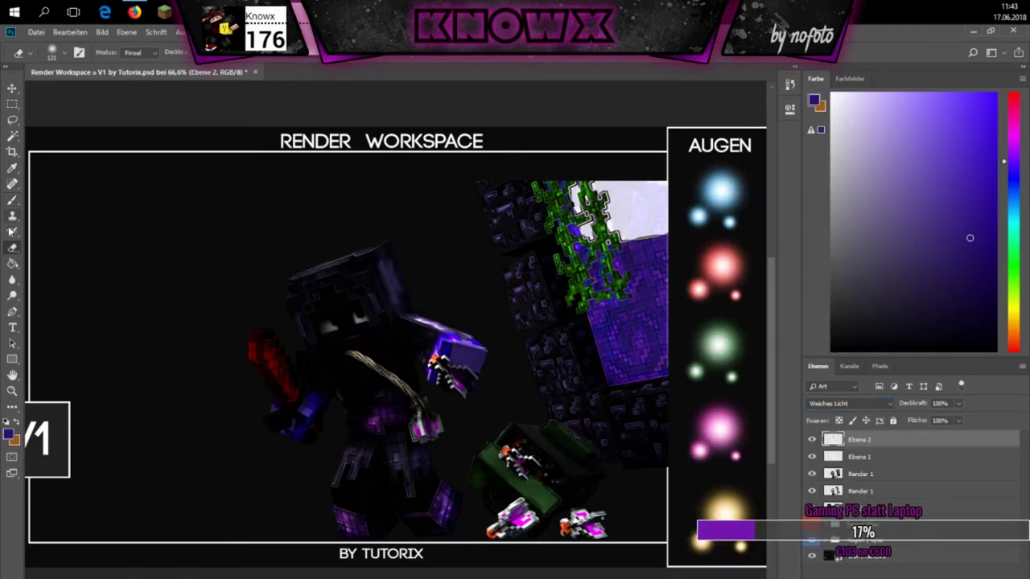
{"action": "left_click", "coordinate": [135, 11]}
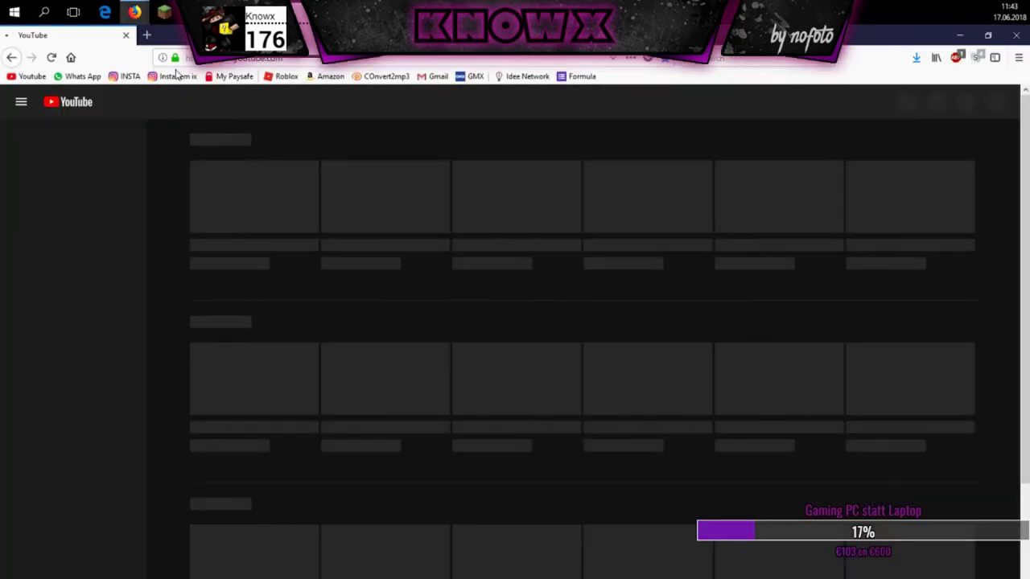
Search YouTube for 'Abge' and open the Abgxlehnt BANNER speedart, skipping past the intro.
{"action": "type", "text": "Abge"}
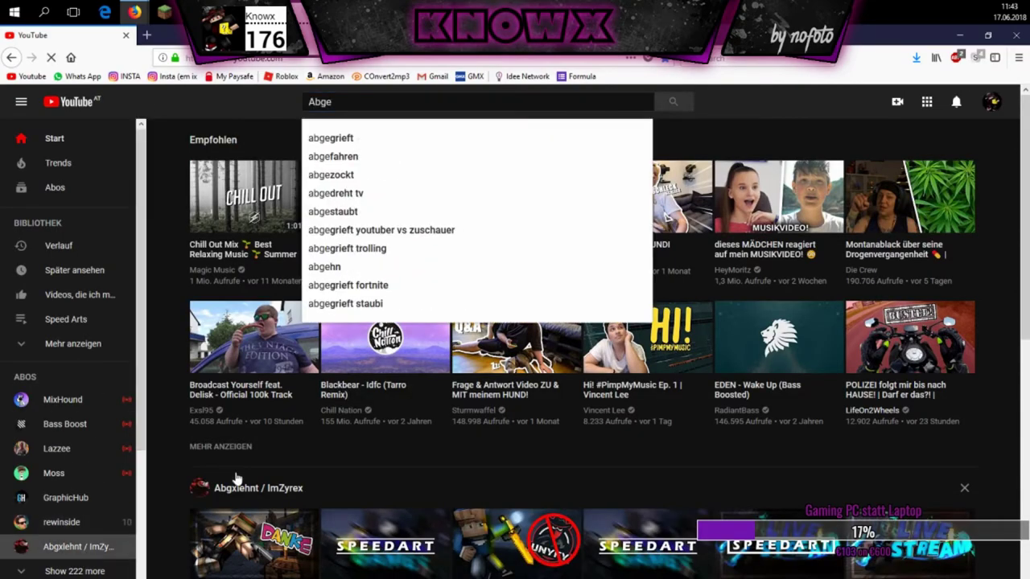
{"action": "left_click", "coordinate": [483, 552]}
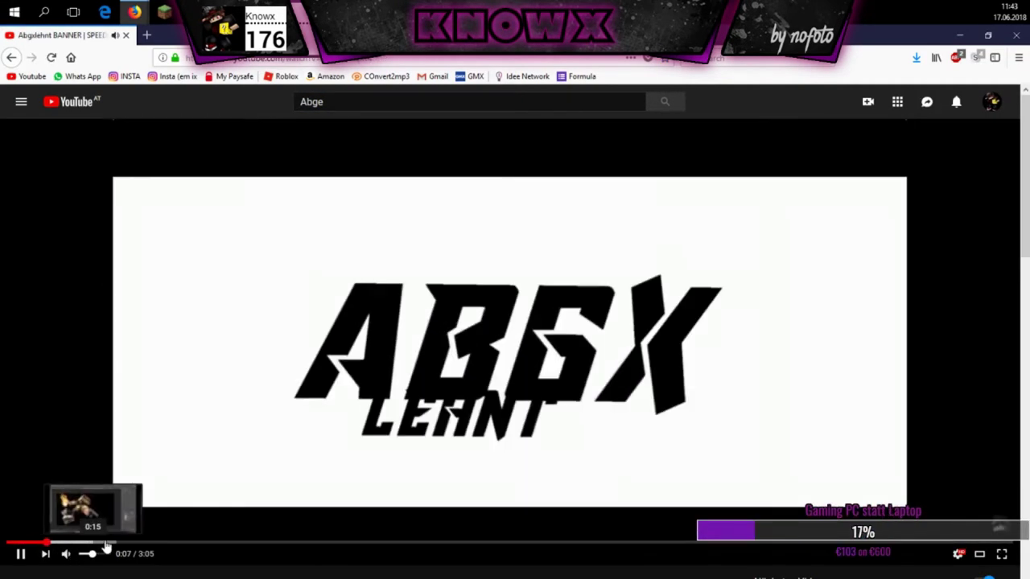
{"action": "left_click", "coordinate": [106, 544]}
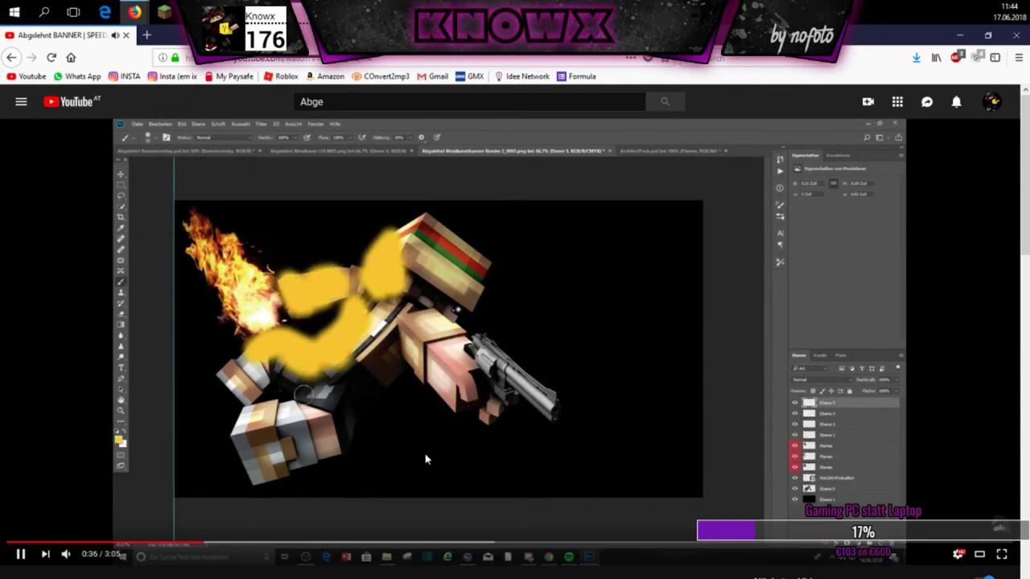
Change the video's playback speed and scrub back to 0:34 where the glow is painted.
{"action": "left_click", "coordinate": [958, 554]}
{"action": "left_click", "coordinate": [949, 499]}
{"action": "left_click", "coordinate": [949, 457]}
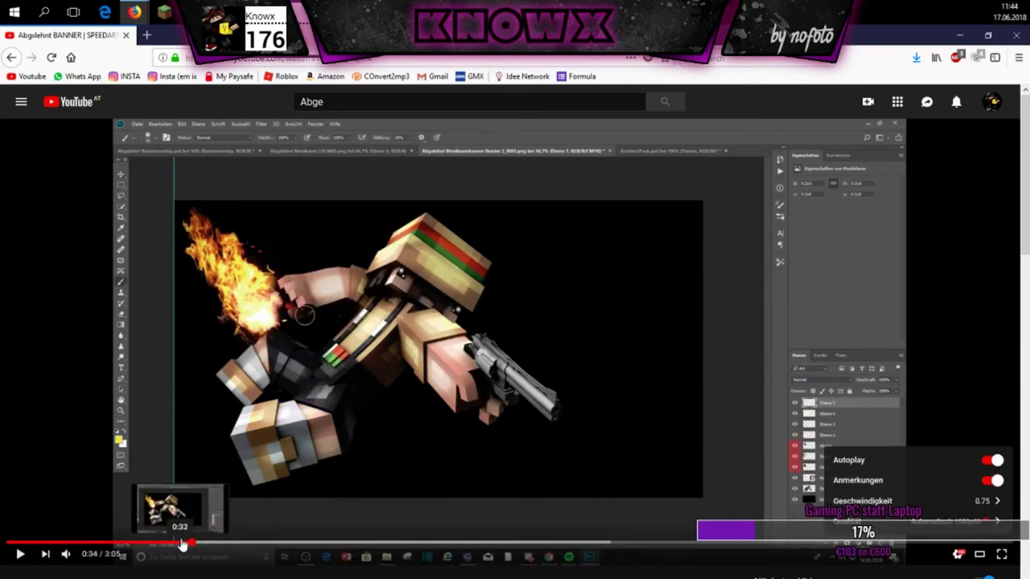
{"action": "left_click", "coordinate": [180, 544]}
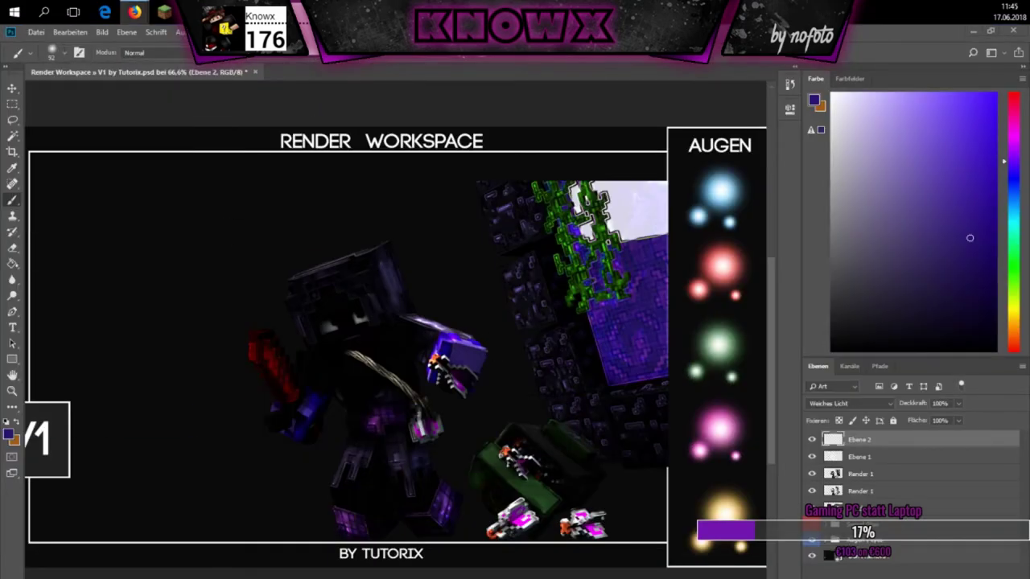
Blend the glow layer as Ineinanderkopieren and paint purple over the character and vines with a soft round brush.
{"action": "left_click", "coordinate": [849, 403]}
{"action": "left_click", "coordinate": [845, 238]}
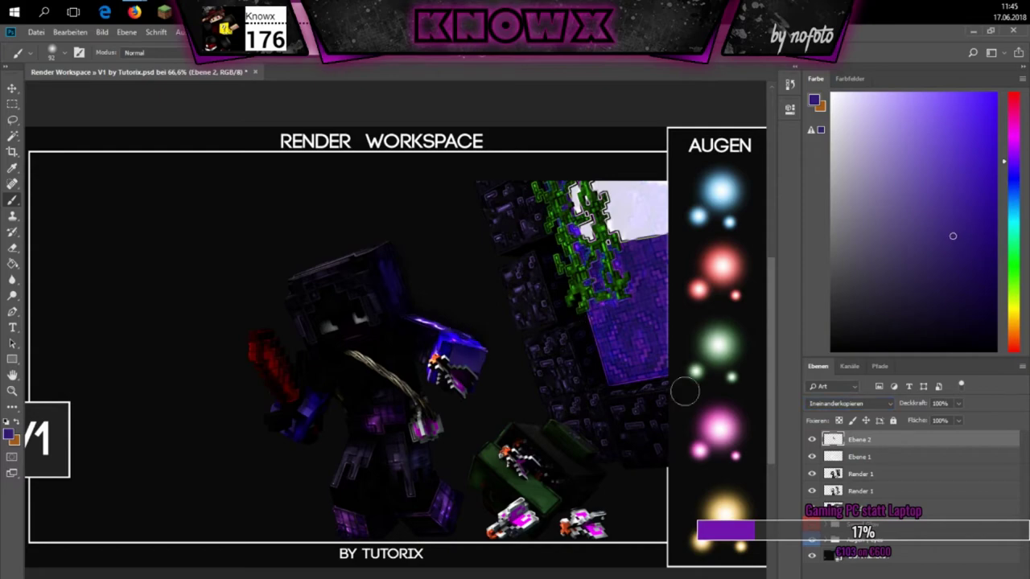
{"action": "left_click", "coordinate": [12, 248]}
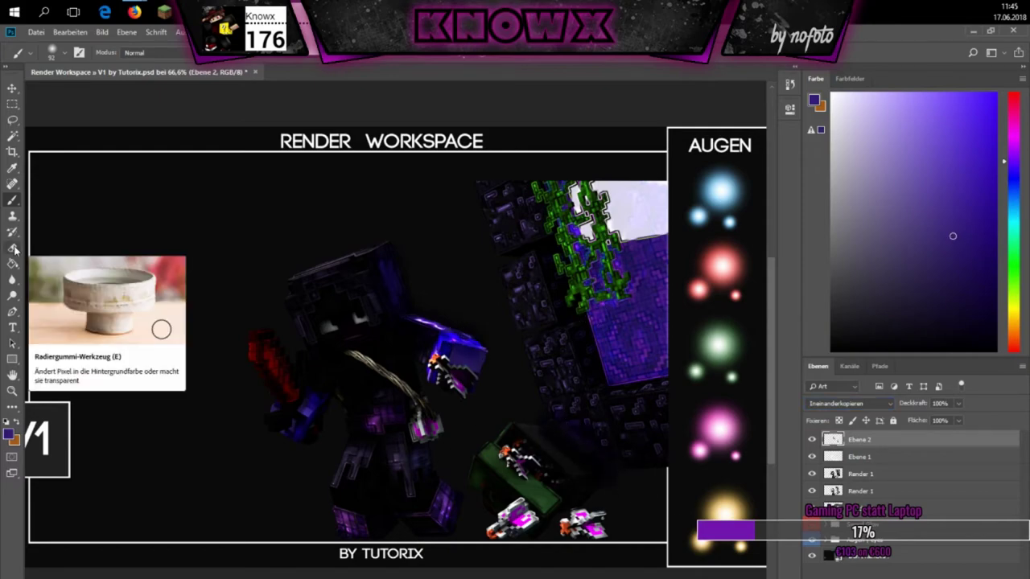
{"action": "left_click", "coordinate": [13, 199]}
{"action": "left_click", "coordinate": [52, 53]}
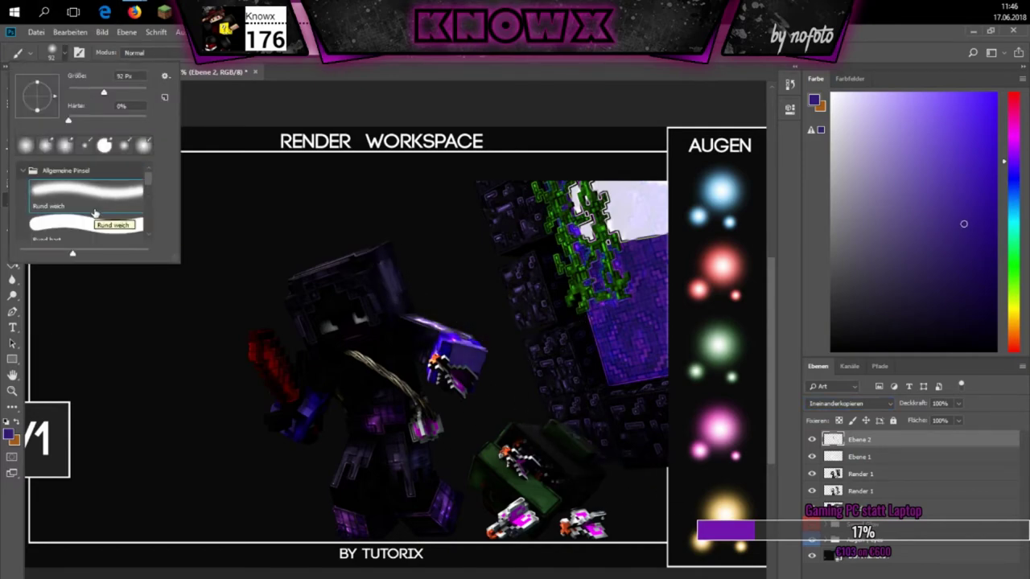
{"action": "left_click", "coordinate": [554, 462]}
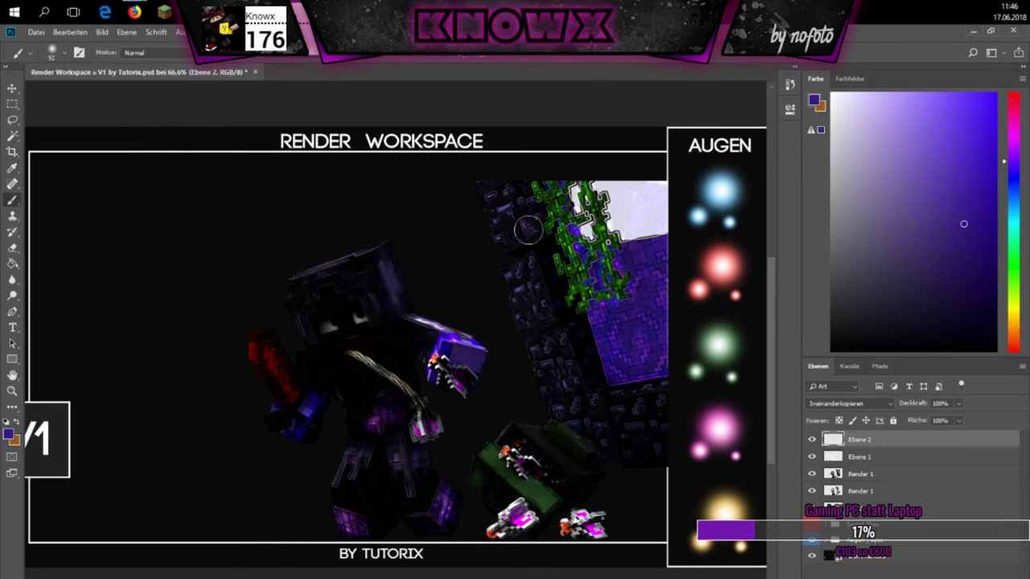
{"action": "mouse_move", "coordinate": [651, 392]}
{"action": "left_mouse_down"}
{"action": "mouse_move", "coordinate": [515, 381]}
{"action": "mouse_move", "coordinate": [558, 421]}
{"action": "mouse_move", "coordinate": [467, 489]}
{"action": "left_mouse_up"}
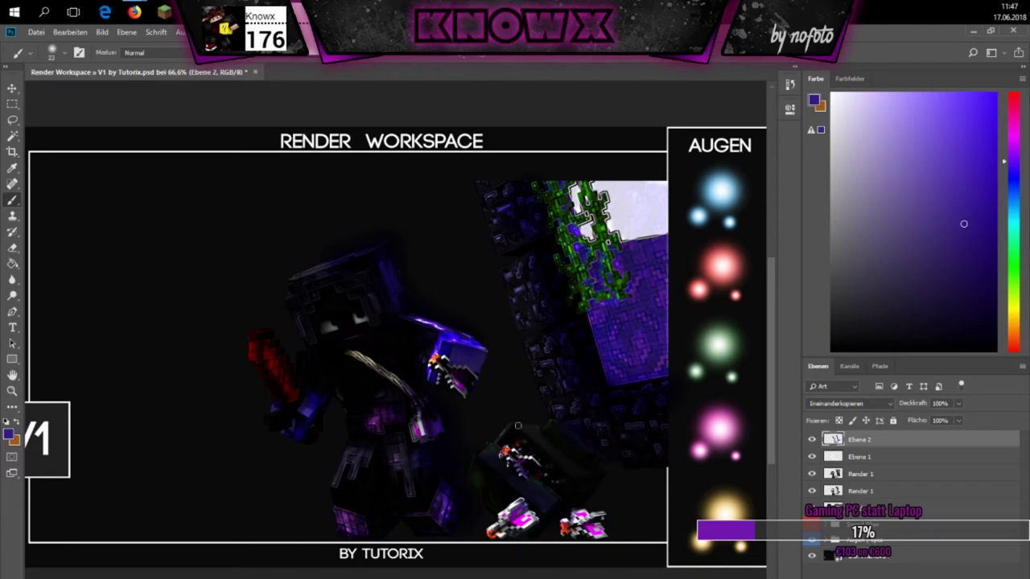
Add a new layer with a sampled dark purple, blended as Ineinanderkopieren.
{"action": "key", "text": "ctrl+shift+alt+n"}
{"action": "left_click", "coordinate": [237, 269], "text": "alt"}
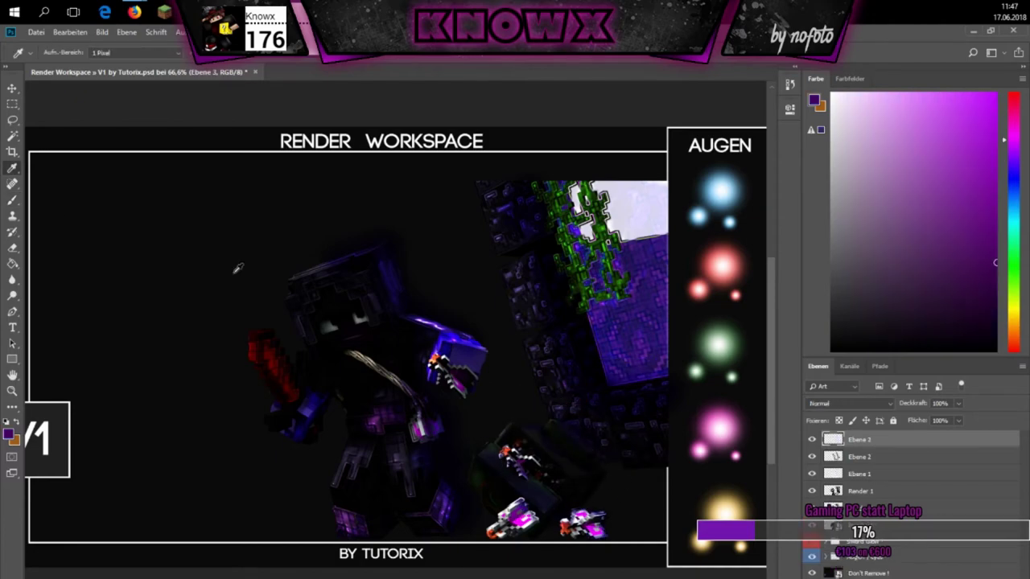
{"action": "left_click", "coordinate": [849, 403]}
{"action": "left_click", "coordinate": [836, 234]}
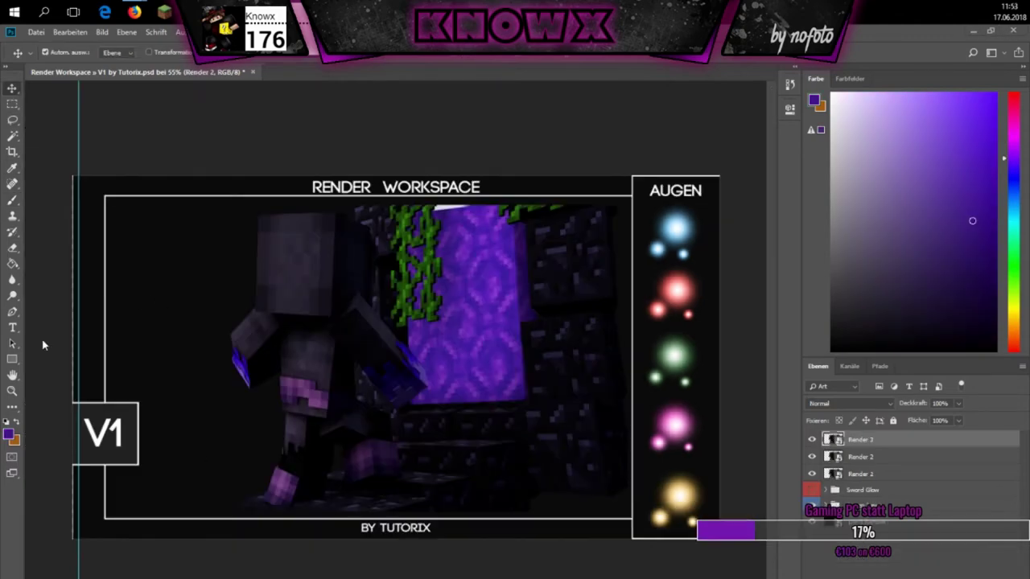
Cycle the top Render 2 layer's blend mode to Differenz.
{"action": "scroll", "coordinate": [837, 404], "scroll_direction": "down", "scroll_amount": 5}
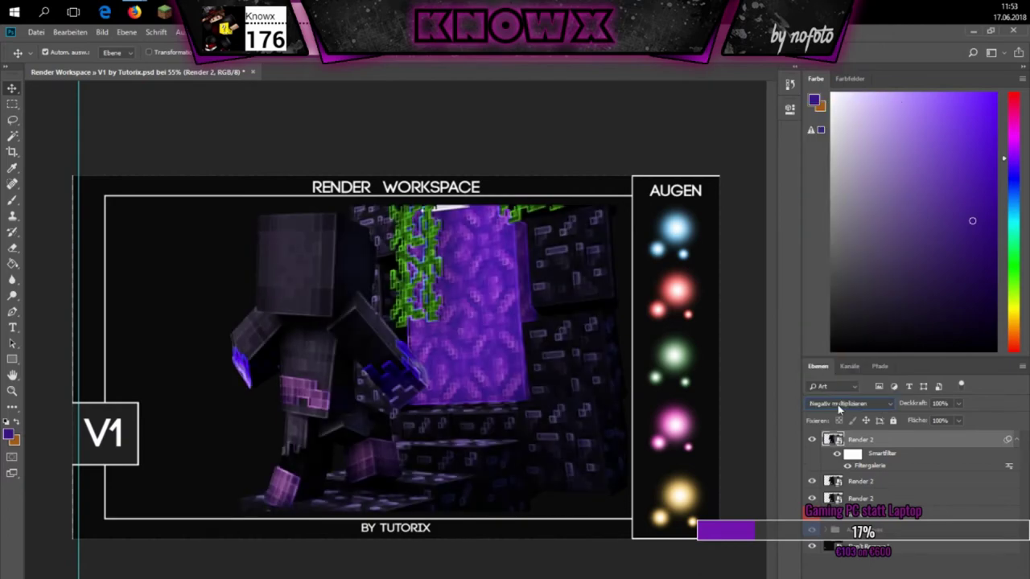
{"action": "scroll", "coordinate": [838, 405], "scroll_direction": "down", "scroll_amount": 4}
{"action": "scroll", "coordinate": [837, 404], "scroll_direction": "down", "scroll_amount": 5}
{"action": "scroll", "coordinate": [838, 404], "scroll_direction": "down", "scroll_amount": 4}
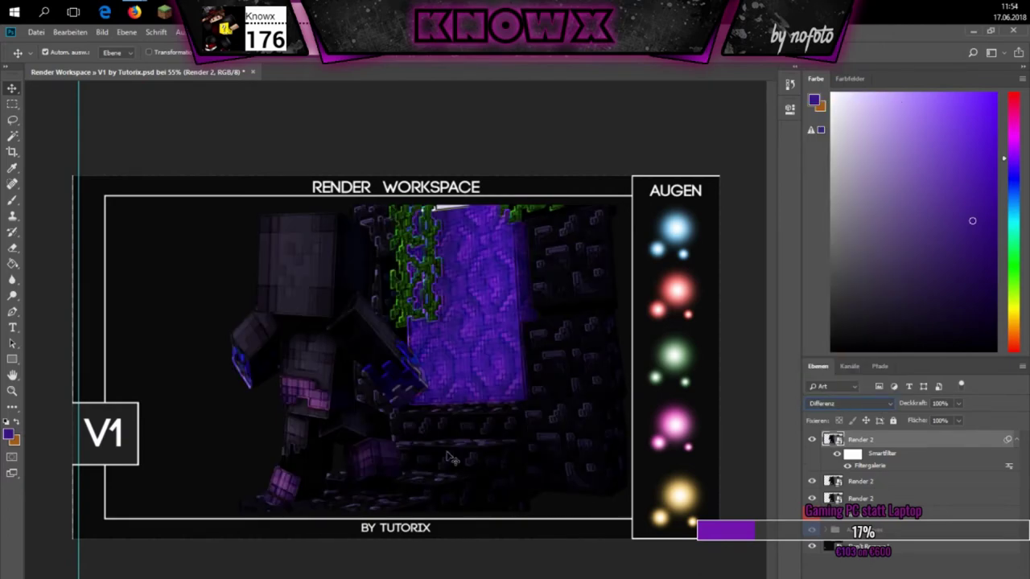
Set the second Render 2 layer to Farbig abwedeln and erase part of the green vines over the portal.
{"action": "key", "text": "e"}
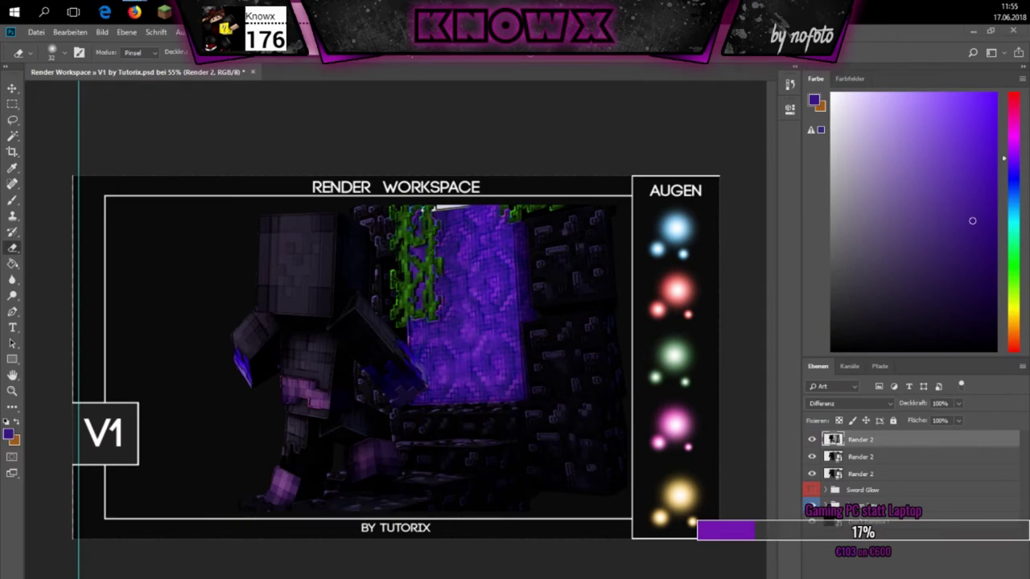
{"action": "left_click", "coordinate": [873, 457]}
{"action": "left_click", "coordinate": [213, 32]}
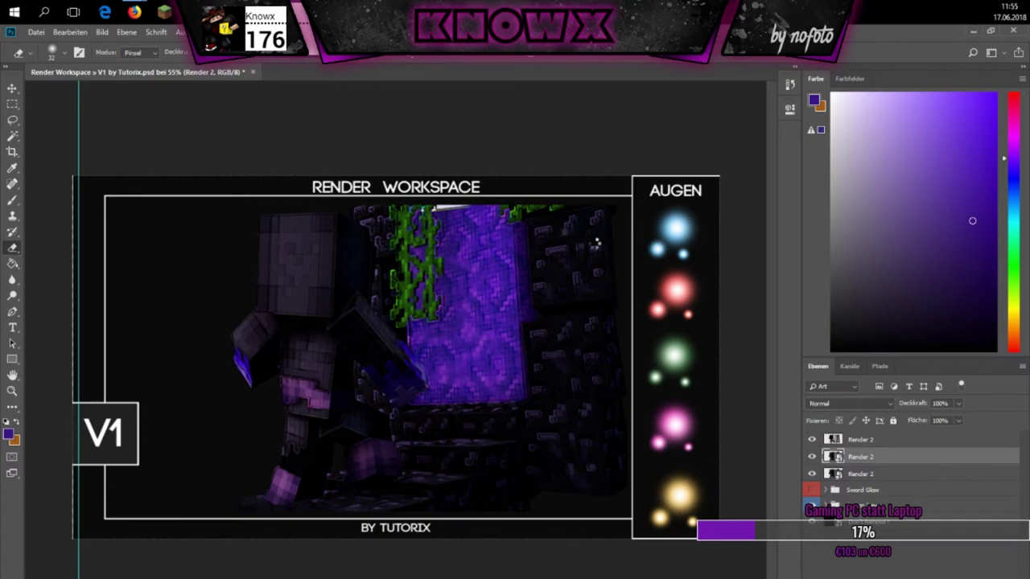
{"action": "left_click", "coordinate": [849, 403]}
{"action": "scroll", "coordinate": [834, 404], "scroll_direction": "down", "scroll_amount": 1}
{"action": "scroll", "coordinate": [834, 405], "scroll_direction": "down", "scroll_amount": 2}
{"action": "scroll", "coordinate": [834, 405], "scroll_direction": "down", "scroll_amount": 1}
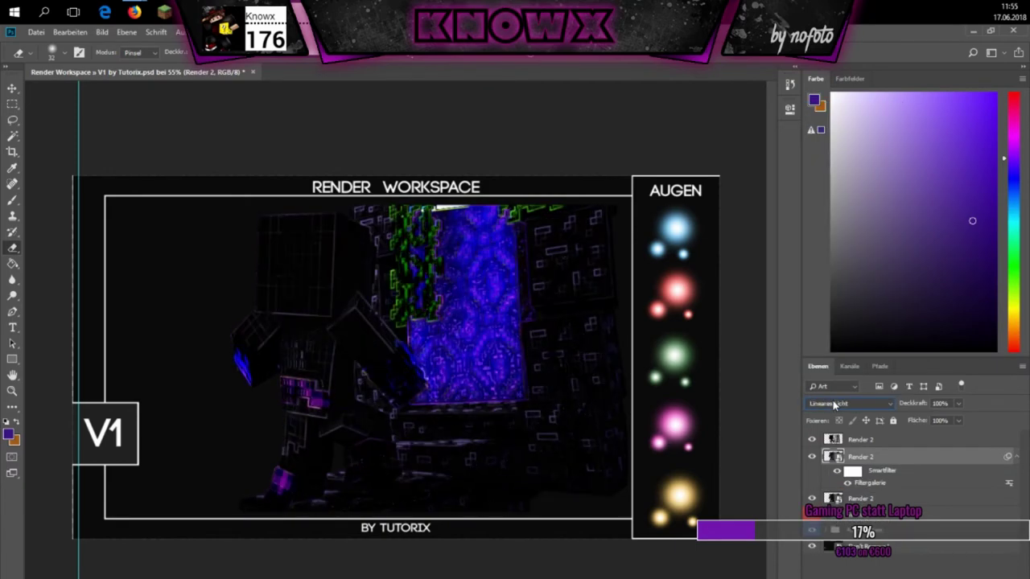
{"action": "scroll", "coordinate": [834, 404], "scroll_direction": "up", "scroll_amount": 4}
{"action": "scroll", "coordinate": [834, 405], "scroll_direction": "up", "scroll_amount": 3}
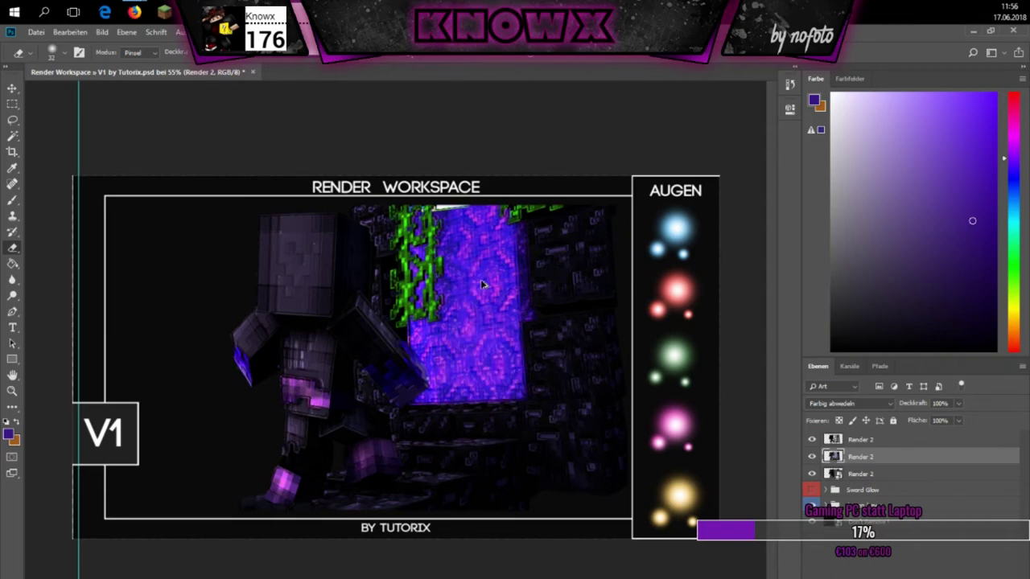
{"action": "left_click_drag", "start_coordinate": [404, 211], "coordinate": [435, 316]}
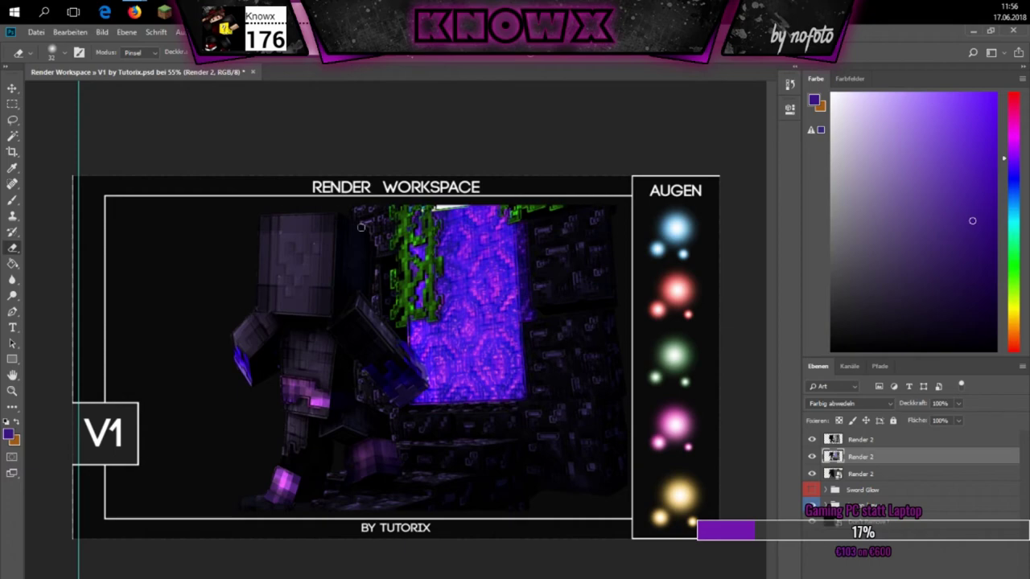
On a new layer, paint white highlights on the character's head, arms, torso and legs, blended as Overlay.
{"action": "key", "text": "ctrl+shift+alt+n"}
{"action": "key", "text": "b"}
{"action": "left_click_drag", "start_coordinate": [347, 326], "coordinate": [396, 376]}
{"action": "mouse_move", "coordinate": [286, 338]}
{"action": "left_mouse_down"}
{"action": "mouse_move", "coordinate": [315, 402]}
{"action": "mouse_move", "coordinate": [288, 487]}
{"action": "left_mouse_up"}
{"action": "left_click_drag", "start_coordinate": [342, 418], "coordinate": [383, 467]}
{"action": "left_click_drag", "start_coordinate": [266, 221], "coordinate": [318, 298]}
{"action": "left_click_drag", "start_coordinate": [342, 238], "coordinate": [358, 306]}
{"action": "key", "text": "shift+alt+o"}
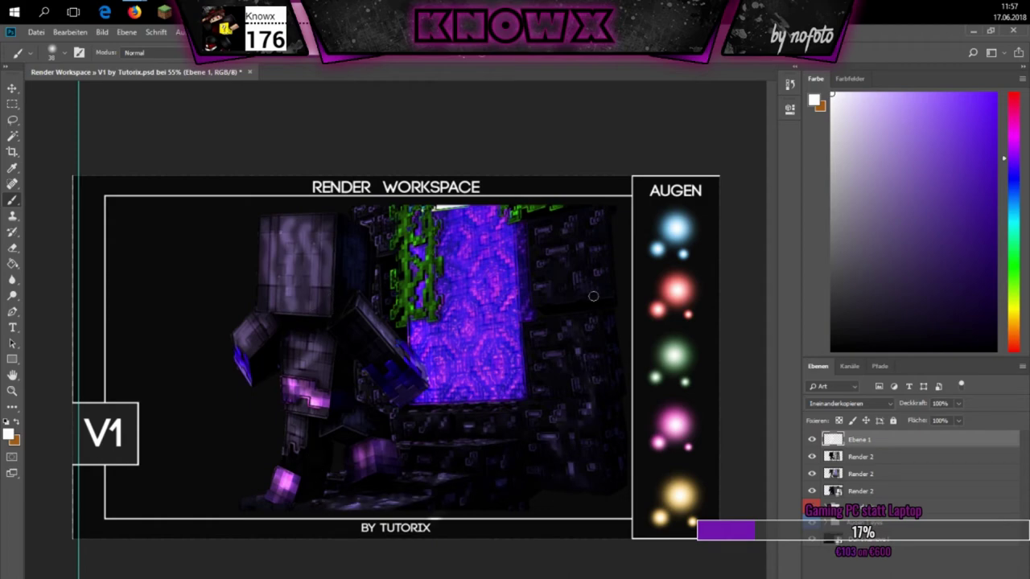
Brighten the portal's swirl pattern with several glow strokes.
{"action": "left_click_drag", "start_coordinate": [531, 338], "coordinate": [466, 322]}
{"action": "left_click_drag", "start_coordinate": [506, 241], "coordinate": [475, 398]}
{"action": "mouse_move", "coordinate": [535, 338]}
{"action": "left_mouse_down"}
{"action": "mouse_move", "coordinate": [450, 378]}
{"action": "mouse_move", "coordinate": [419, 266]}
{"action": "left_mouse_up"}
{"action": "left_click_drag", "start_coordinate": [418, 305], "coordinate": [515, 217]}
{"action": "left_click_drag", "start_coordinate": [426, 258], "coordinate": [523, 209]}
Sample a bright purple from the portal and dab it on a new Ineinanderkopieren layer.
{"action": "left_click", "coordinate": [96, 258], "text": "alt"}
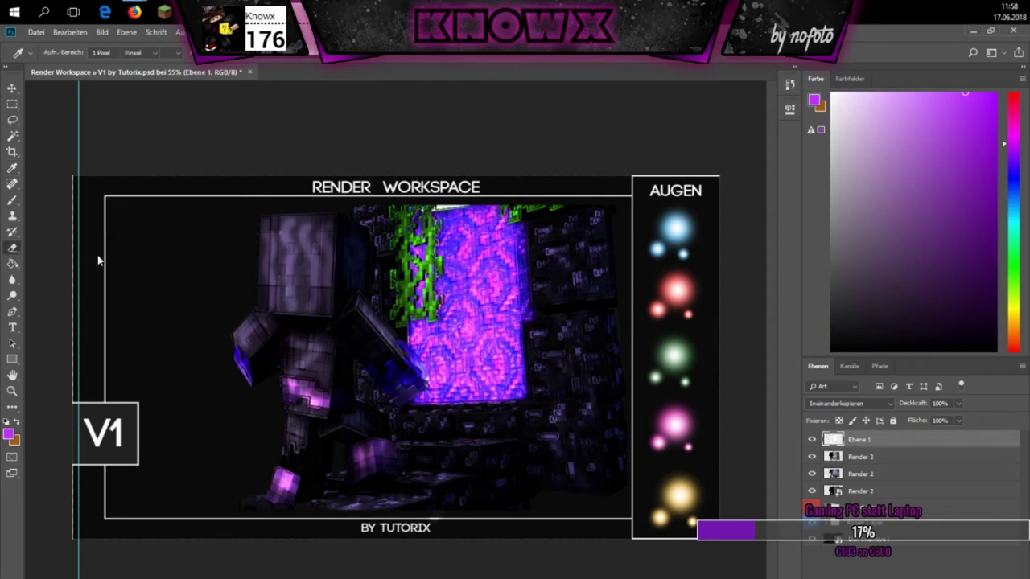
{"action": "key", "text": "ctrl+shift+alt+n"}
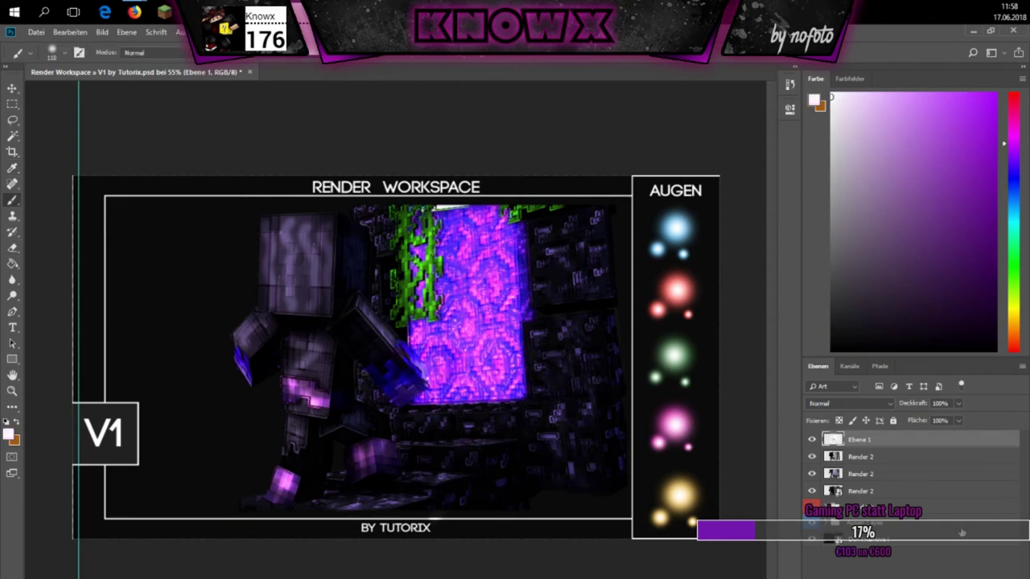
{"action": "left_click", "coordinate": [402, 371]}
{"action": "left_click", "coordinate": [849, 403]}
{"action": "left_click", "coordinate": [836, 245]}
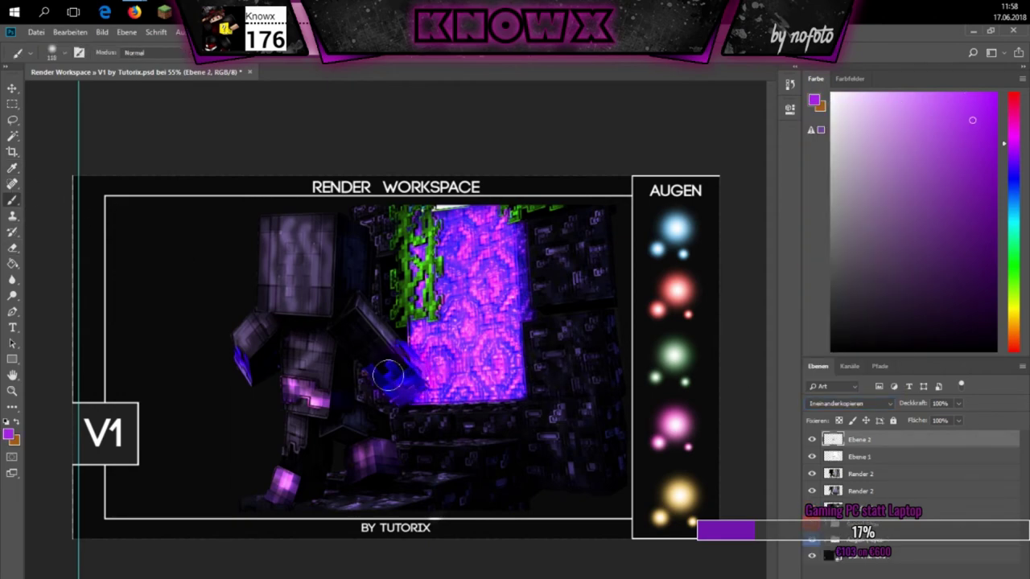
Paint a smaller purple-blue glow near the character's arm.
{"action": "right_click", "coordinate": [194, 270]}
{"action": "mouse_move", "coordinate": [402, 370]}
{"action": "left_mouse_down"}
{"action": "mouse_move", "coordinate": [418, 379]}
{"action": "mouse_move", "coordinate": [344, 330]}
{"action": "left_mouse_up"}
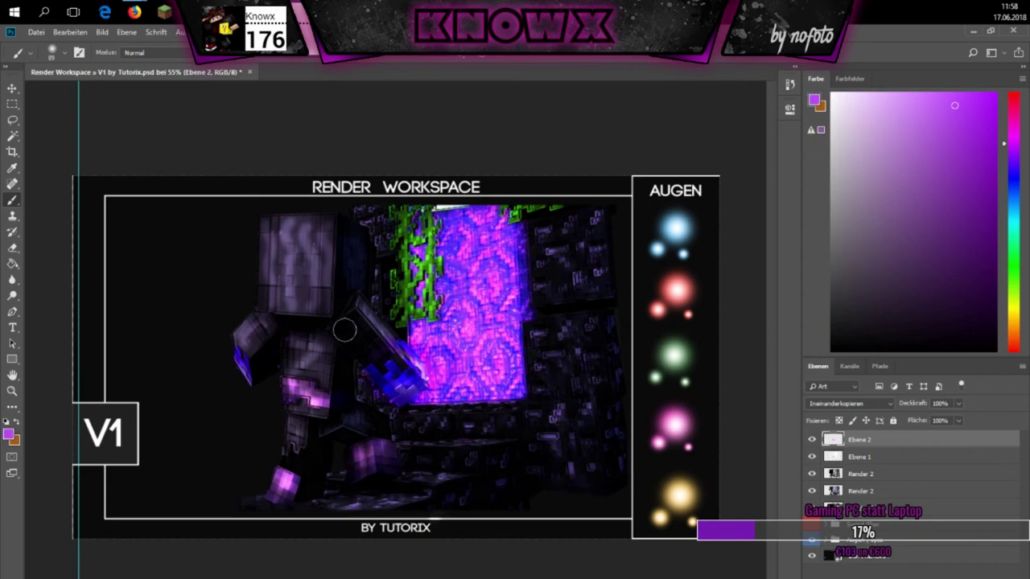
{"action": "right_click", "coordinate": [528, 408], "text": "alt"}
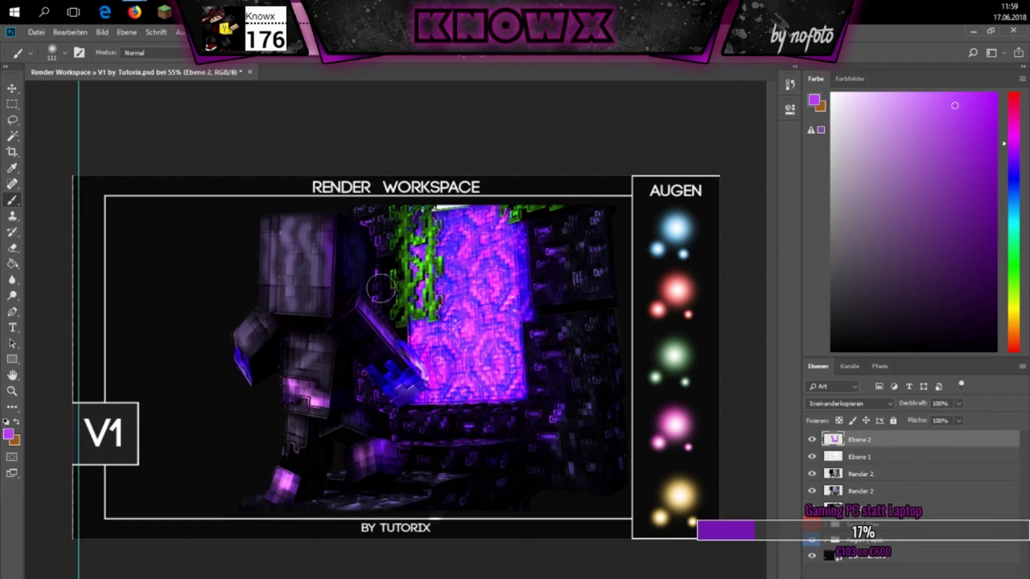
{"action": "left_click", "coordinate": [12, 247]}
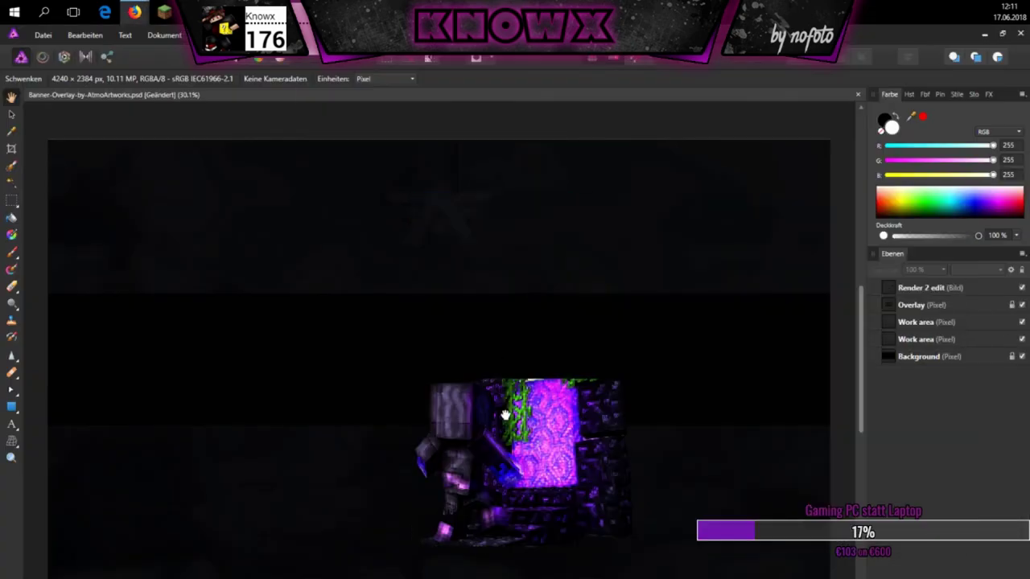
Move 'Render 2 edit' below the upper Work area layer, scale it down and shift it to the banner's left.
{"action": "left_click_drag", "start_coordinate": [958, 288], "coordinate": [933, 326]}
{"action": "left_click_drag", "start_coordinate": [454, 278], "coordinate": [403, 307]}
{"action": "left_click_drag", "start_coordinate": [241, 378], "coordinate": [165, 362]}
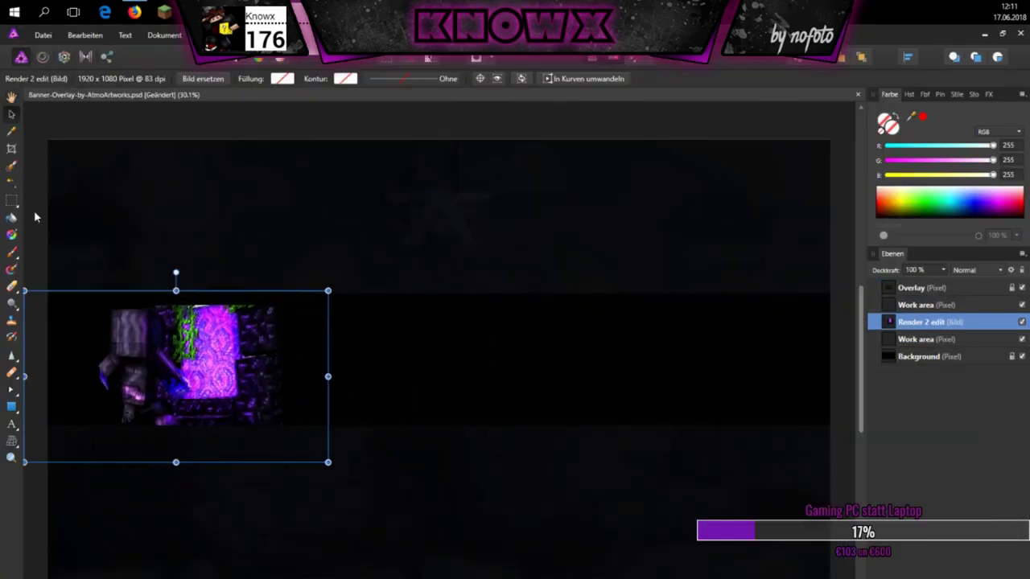